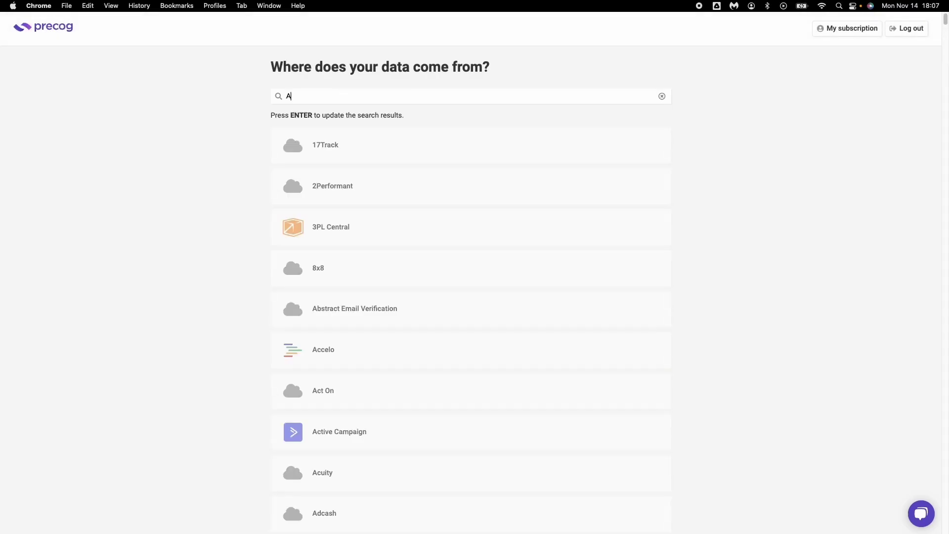
{"action": "type", "text": "riba"}
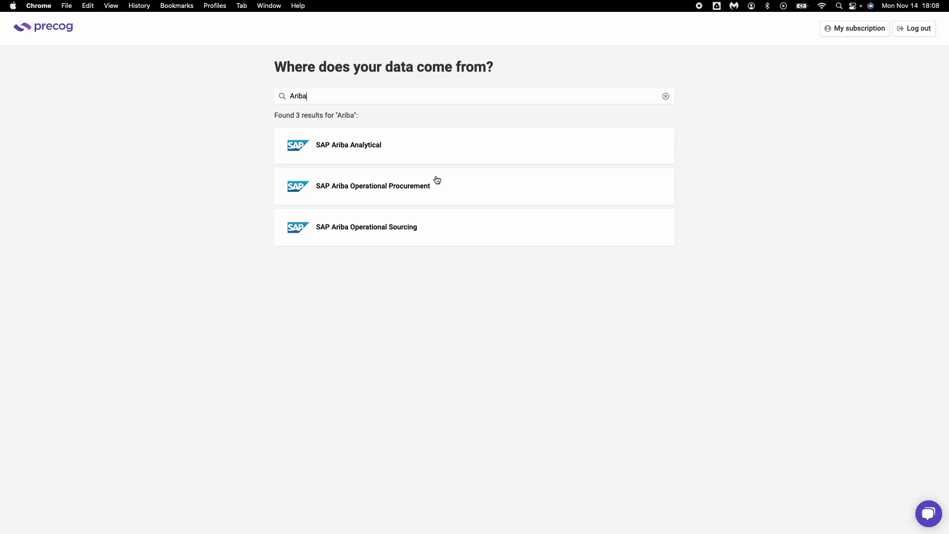
Pick SAP Ariba Analytical, start a new source, then return to the new-or-existing choice
{"action": "left_click", "coordinate": [363, 152]}
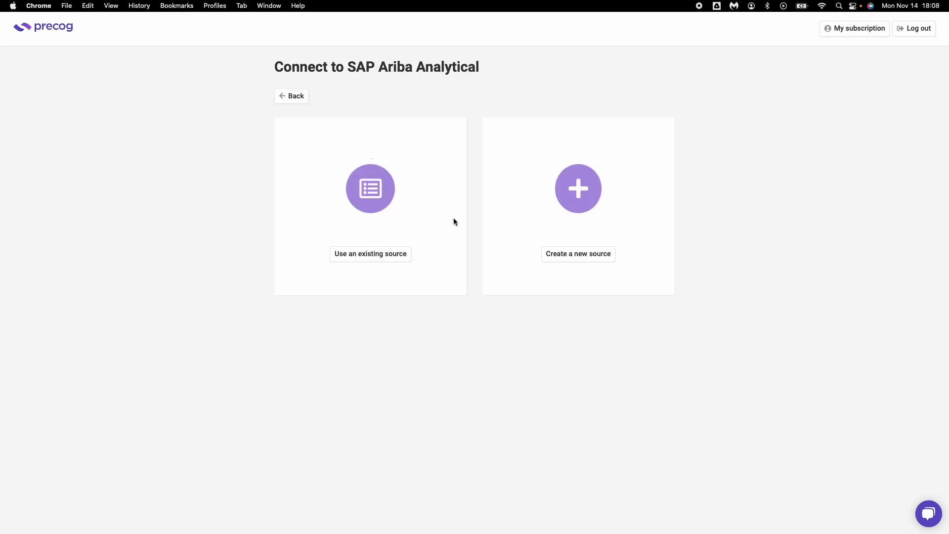
{"action": "left_click", "coordinate": [568, 256]}
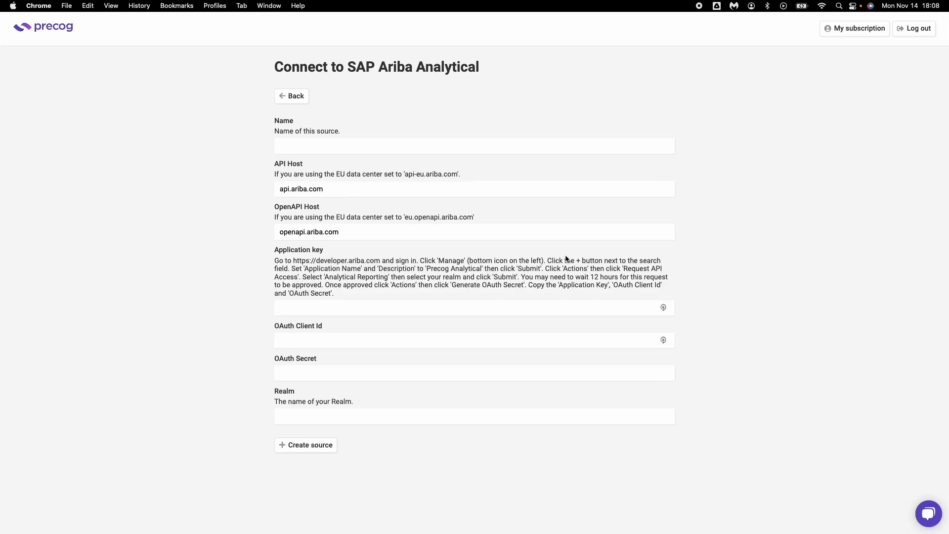
{"action": "left_click", "coordinate": [289, 94]}
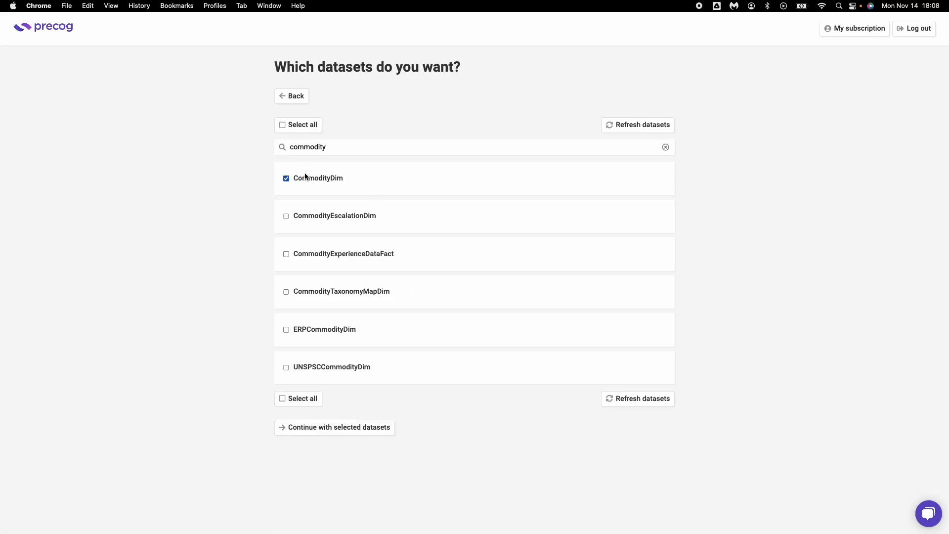
Tick ContractLineItemFactFact, a workspace dataset, EventDim and EventSummaryFact via search
{"action": "key", "text": "super+a"}
{"action": "type", "text": "contractlineitemfact"}
{"action": "left_click", "coordinate": [333, 190]}
{"action": "left_click", "coordinate": [339, 147]}
{"action": "key", "text": "super+a"}
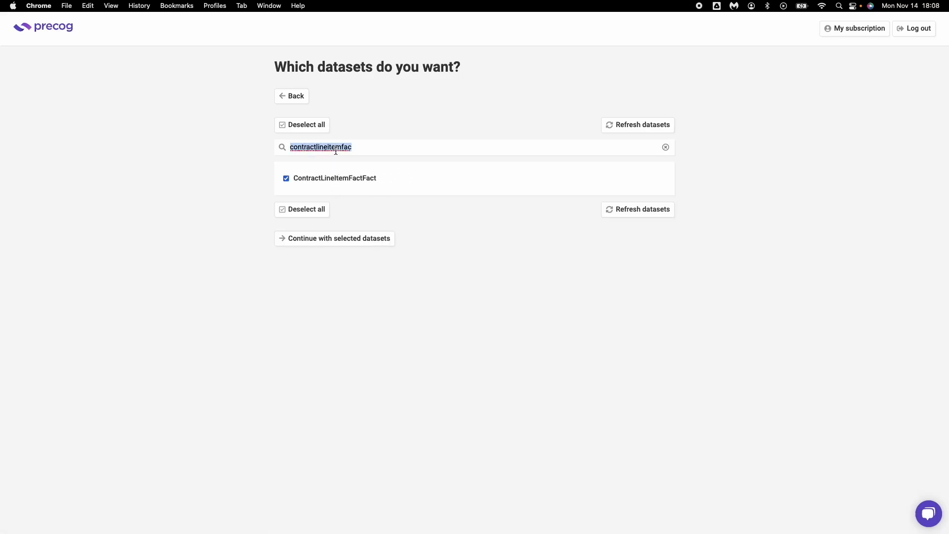
{"action": "type", "text": "workspacefa"}
{"action": "left_click", "coordinate": [341, 172]}
{"action": "key", "text": "super+a"}
{"action": "type", "text": "event"}
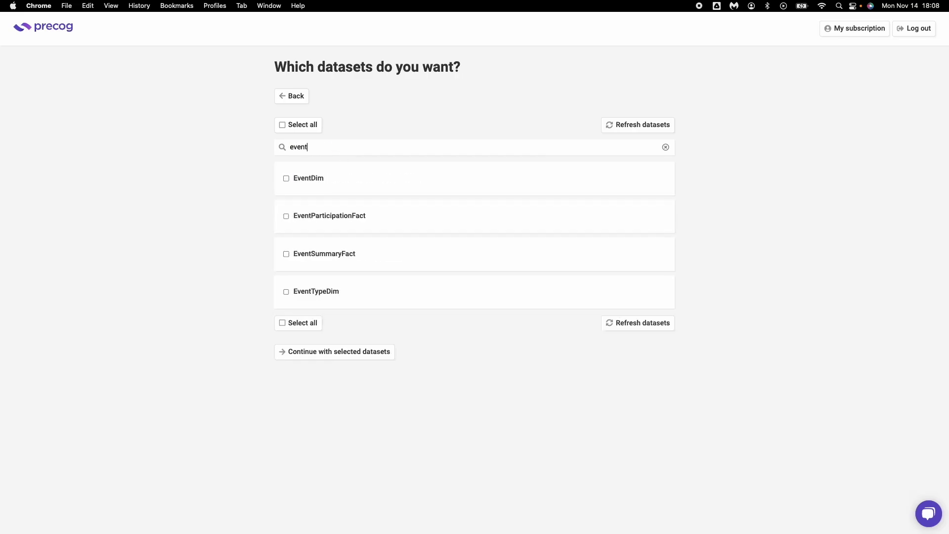
{"action": "type", "text": "dim"}
{"action": "left_click", "coordinate": [340, 170]}
{"action": "type", "text": "eventsummary"}
{"action": "left_click", "coordinate": [341, 177]}
Tick an invoice exception dataset, InvoiceLineItemFact and RequisitionLineItemFact, then clear the search
{"action": "key", "text": "super+a"}
{"action": "type", "text": "invoiceexc"}
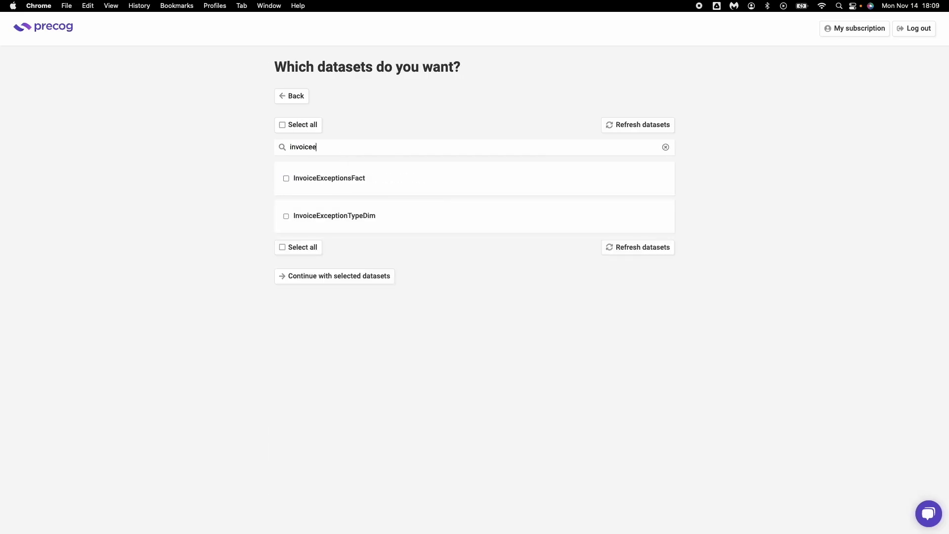
{"action": "left_click", "coordinate": [347, 177]}
{"action": "key", "text": "super+a"}
{"action": "left_click", "coordinate": [342, 176]}
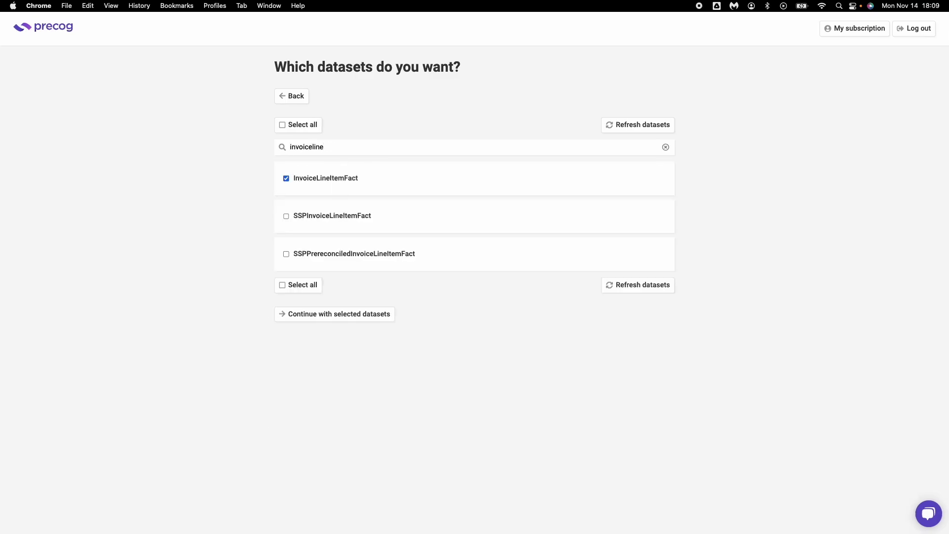
{"action": "key", "text": "super+a"}
{"action": "type", "text": "requis"}
{"action": "left_click", "coordinate": [338, 215]}
{"action": "key", "text": "super+a"}
{"action": "type", "text": "requistiion"}
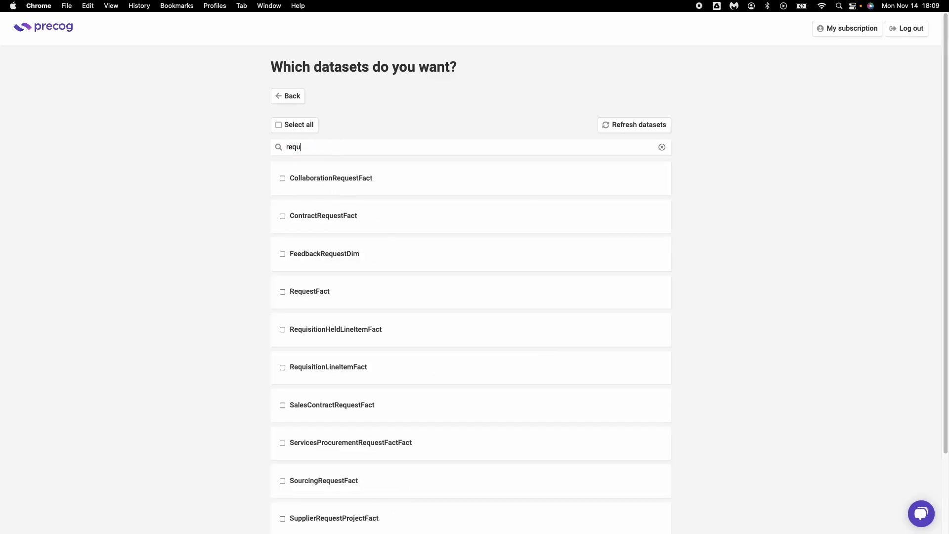
{"action": "key", "text": "BackSpace"}
{"action": "key", "text": "BackSpace"}
{"action": "key", "text": "BackSpace"}
{"action": "left_click", "coordinate": [347, 215]}
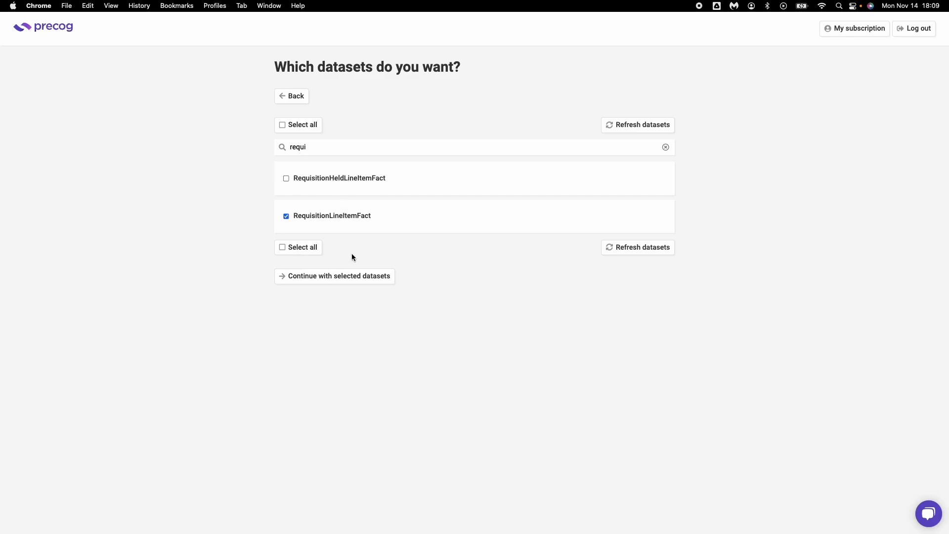
{"action": "left_click", "coordinate": [665, 147]}
{"action": "scroll", "coordinate": [549, 238], "scroll_direction": "down", "scroll_amount": 10}
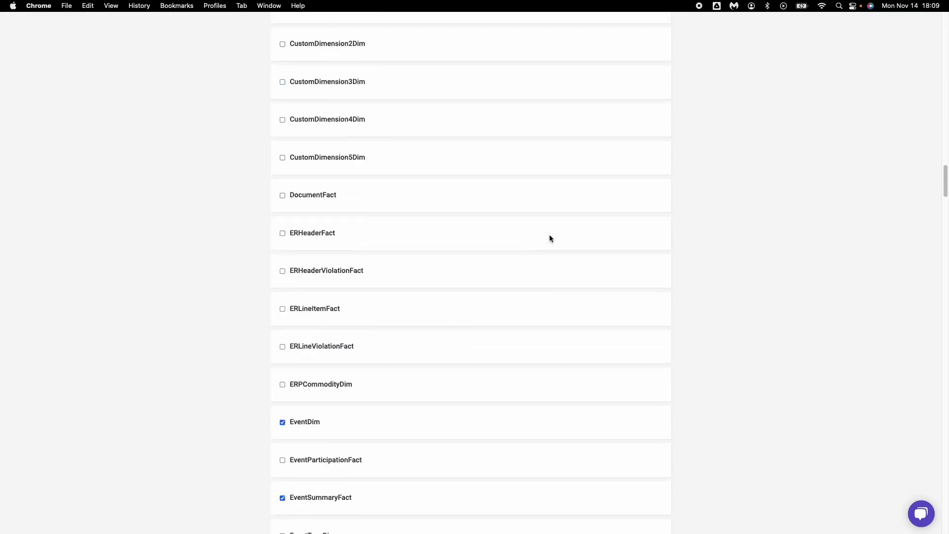
{"action": "scroll", "coordinate": [549, 238], "scroll_direction": "down", "scroll_amount": 10}
{"action": "scroll", "coordinate": [549, 238], "scroll_direction": "down", "scroll_amount": 10}
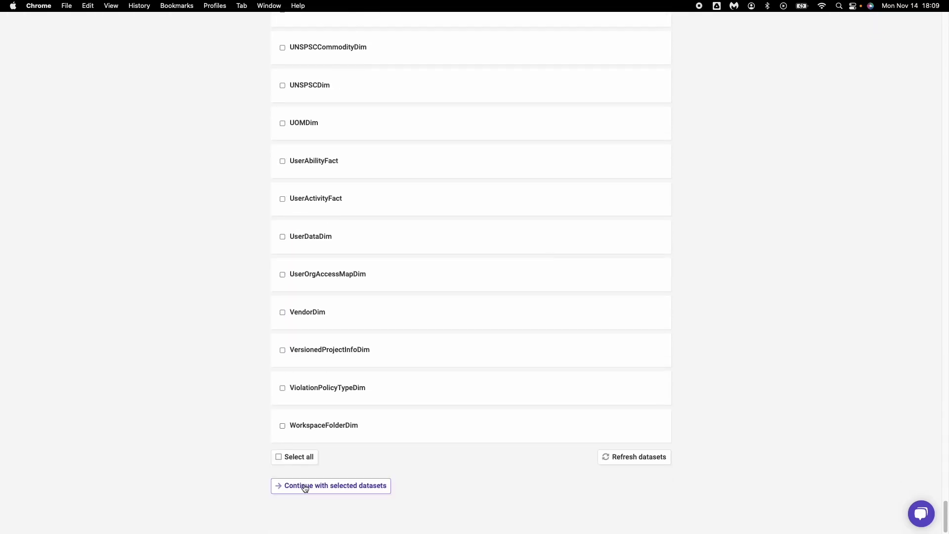
Confirm the selected datasets and choose SAP Data Warehouse Cloud as destination
{"action": "left_click", "coordinate": [304, 487]}
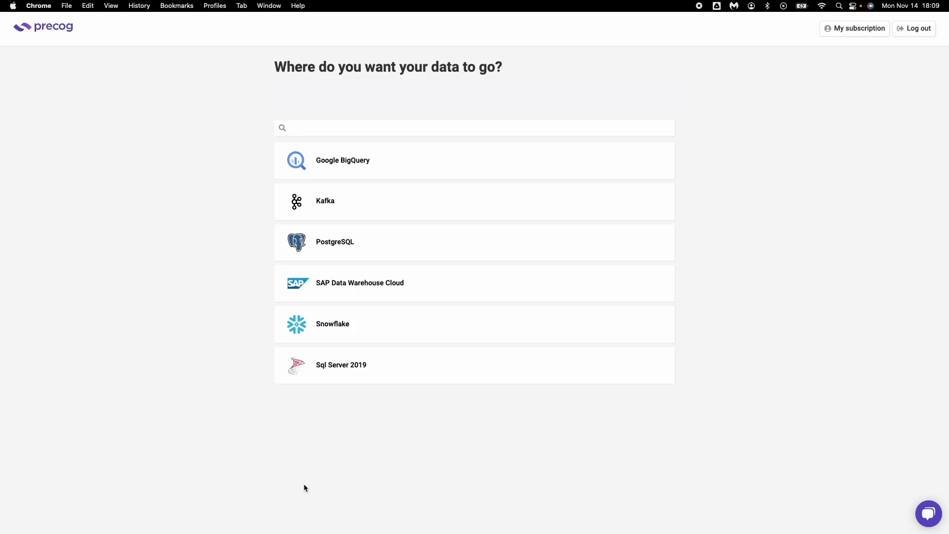
{"action": "left_click", "coordinate": [342, 286]}
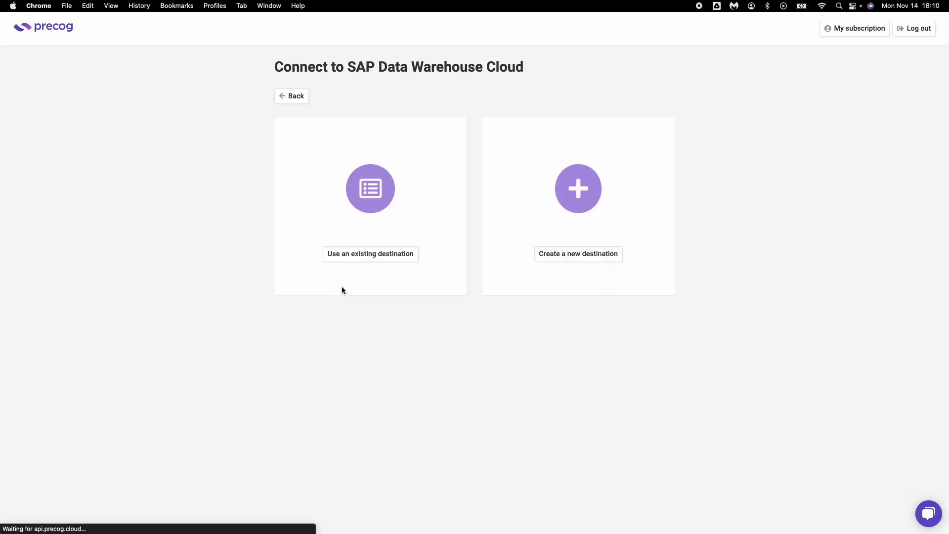
{"action": "left_click", "coordinate": [569, 257]}
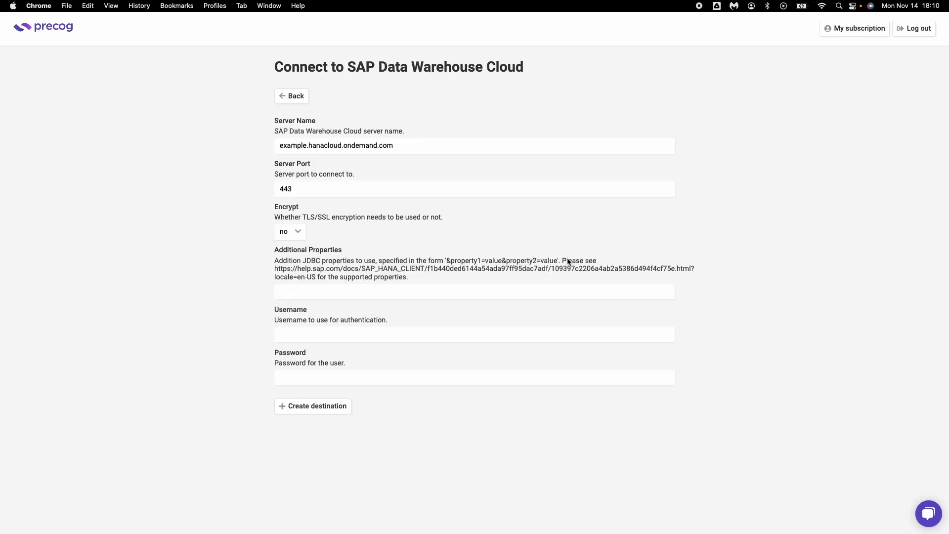
Reuse the existing hanacloud destination server instead of creating a new one
{"action": "left_click", "coordinate": [289, 101]}
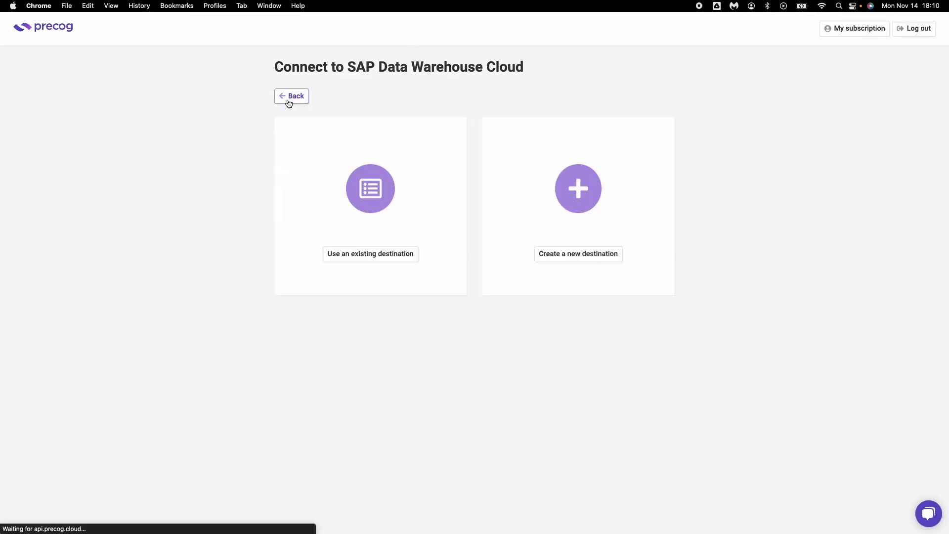
{"action": "left_click", "coordinate": [408, 256]}
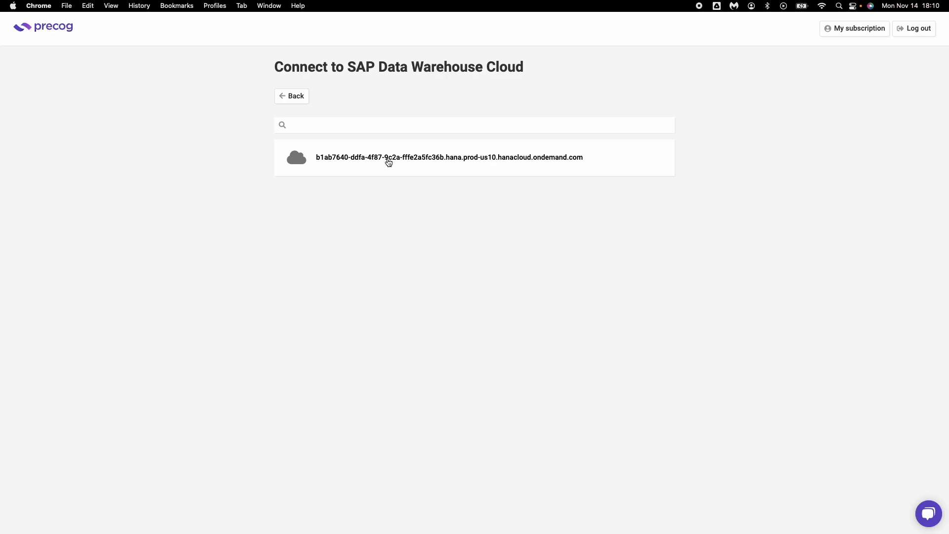
{"action": "left_click", "coordinate": [388, 161]}
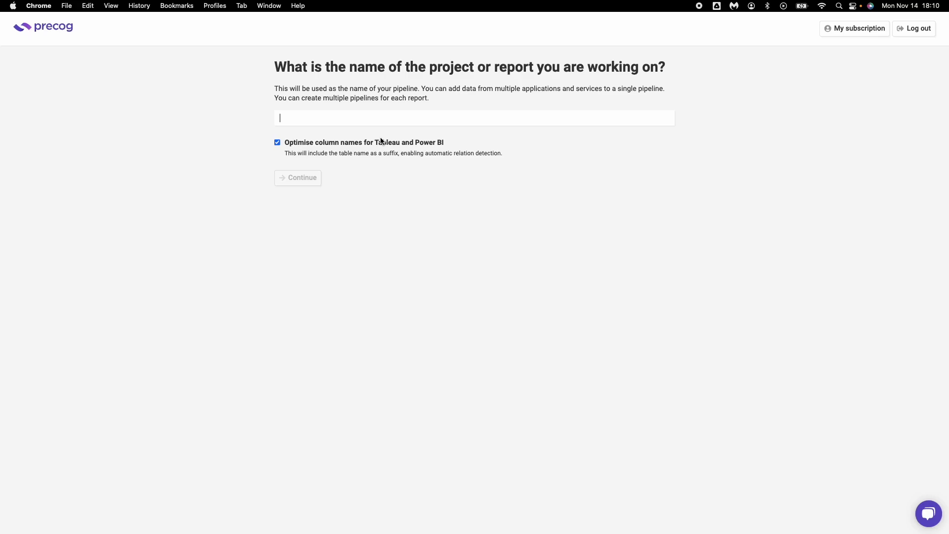
{"action": "type", "text": "Ariba Procu"}
{"action": "type", "text": "rement Demo"}
Name the pipeline 'Ariba Procurement Demo', keep the notification email, and create it
{"action": "left_click", "coordinate": [312, 183]}
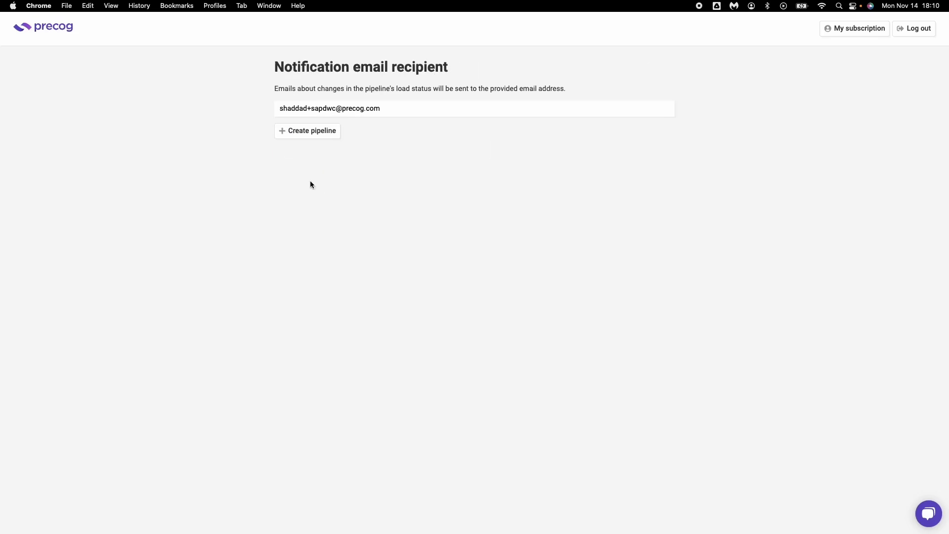
{"action": "left_click", "coordinate": [323, 132]}
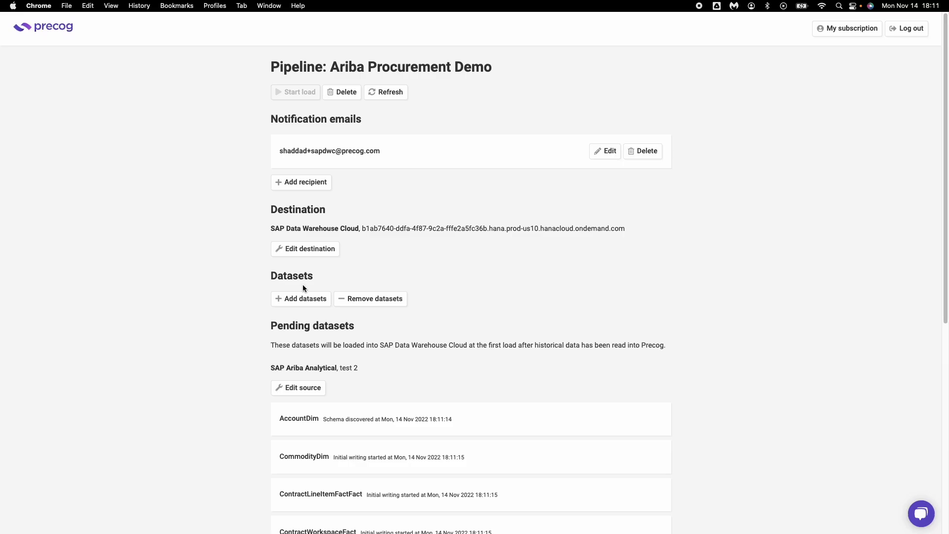
{"action": "left_click", "coordinate": [303, 299]}
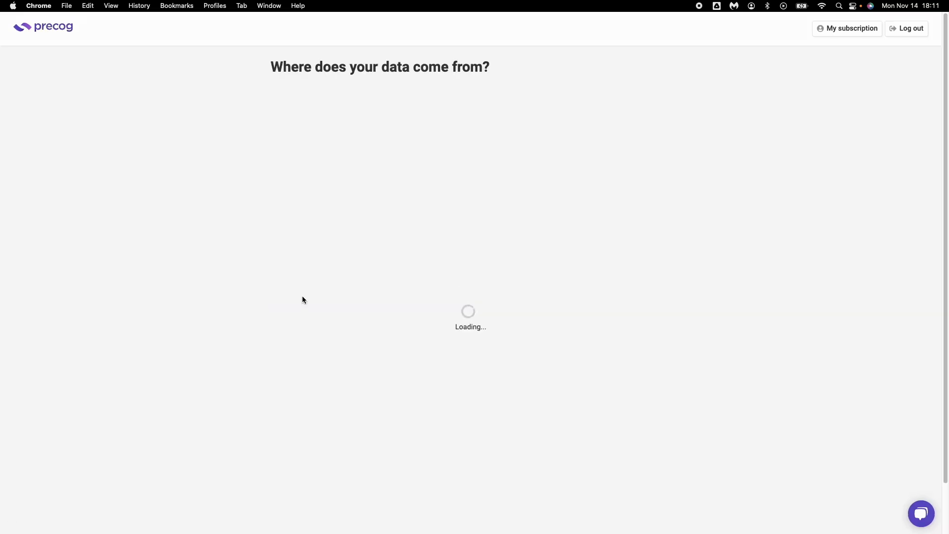
{"action": "scroll", "coordinate": [360, 206], "scroll_direction": "down", "scroll_amount": 7}
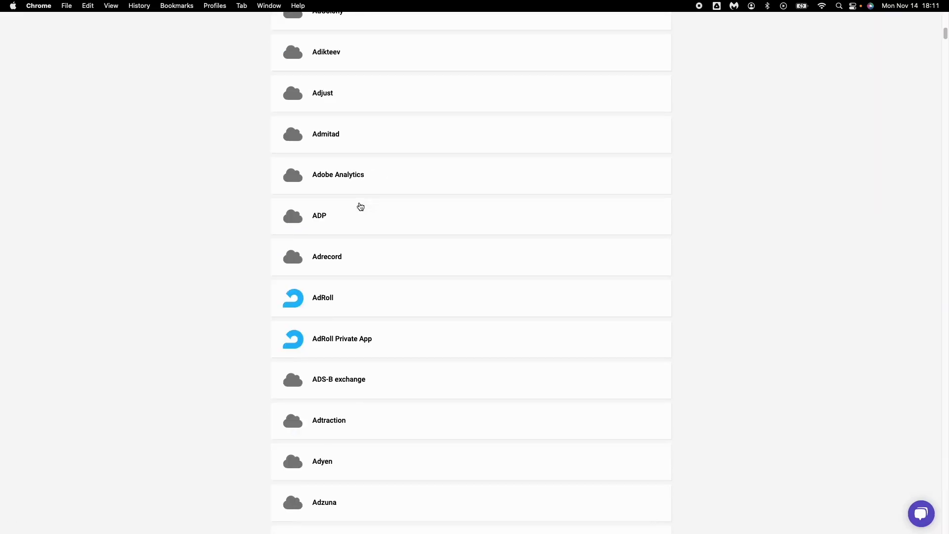
{"action": "scroll", "coordinate": [360, 206], "scroll_direction": "up", "scroll_amount": 7}
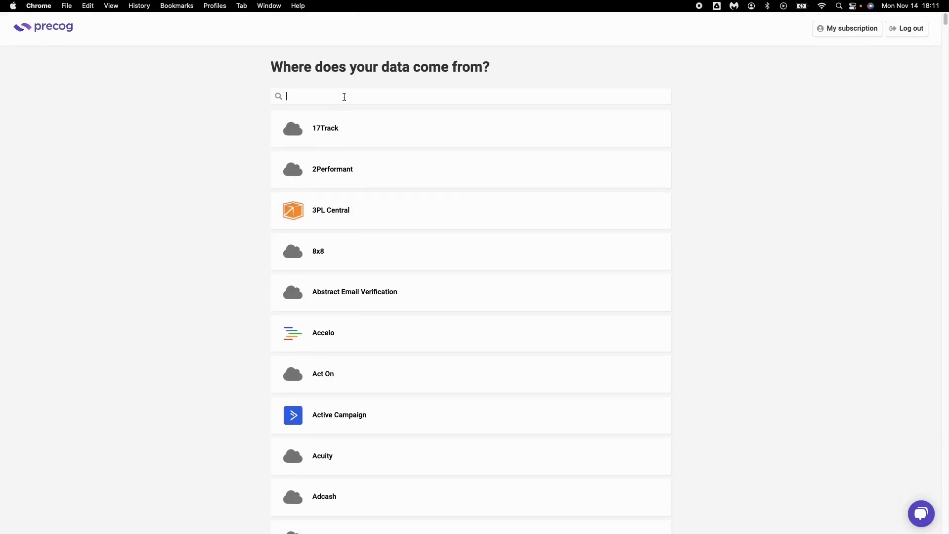
{"action": "scroll", "coordinate": [333, 176], "scroll_direction": "up", "scroll_amount": 1}
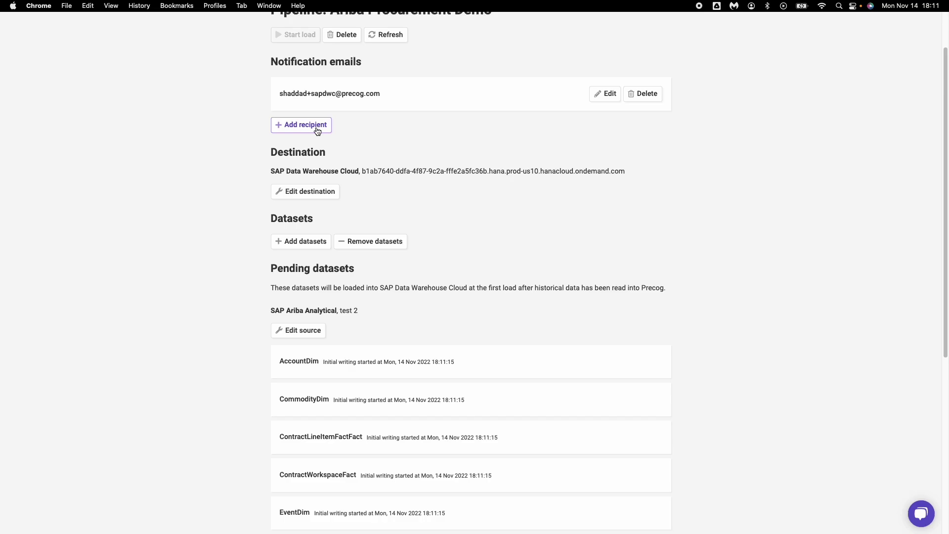
{"action": "scroll", "coordinate": [333, 201], "scroll_direction": "down", "scroll_amount": 1}
{"action": "scroll", "coordinate": [333, 200], "scroll_direction": "down", "scroll_amount": 9}
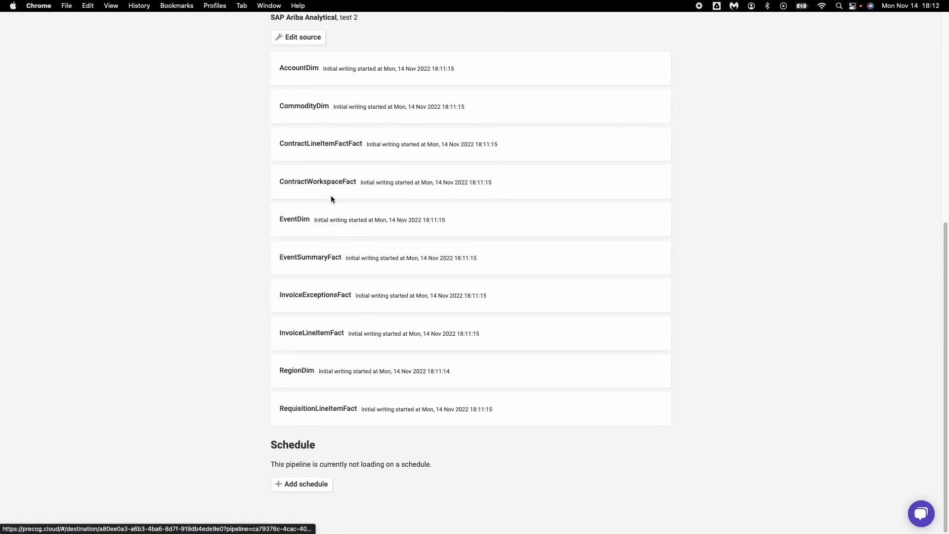
Add a once-a-day 0:00 UTC schedule and switch it to advanced cron editing
{"action": "left_click", "coordinate": [313, 486]}
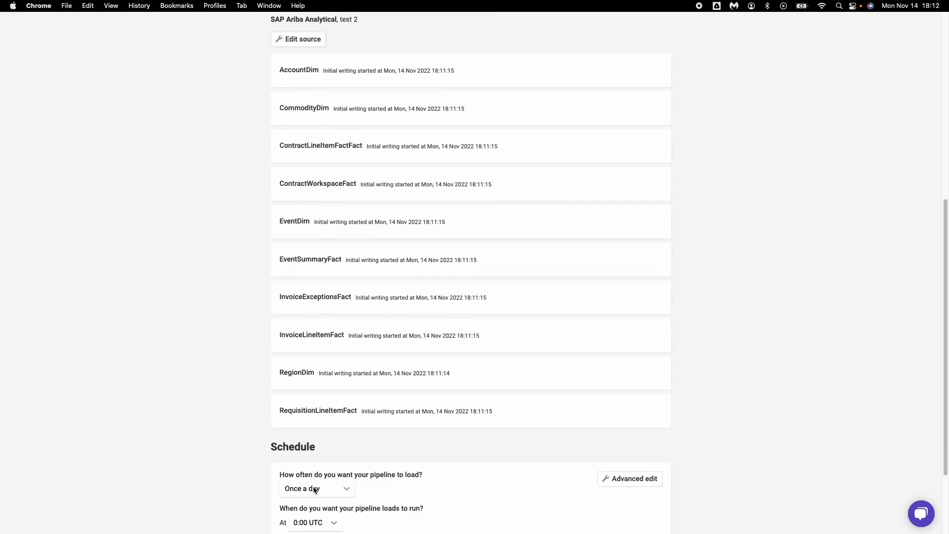
{"action": "scroll", "coordinate": [314, 489], "scroll_direction": "down", "scroll_amount": 2}
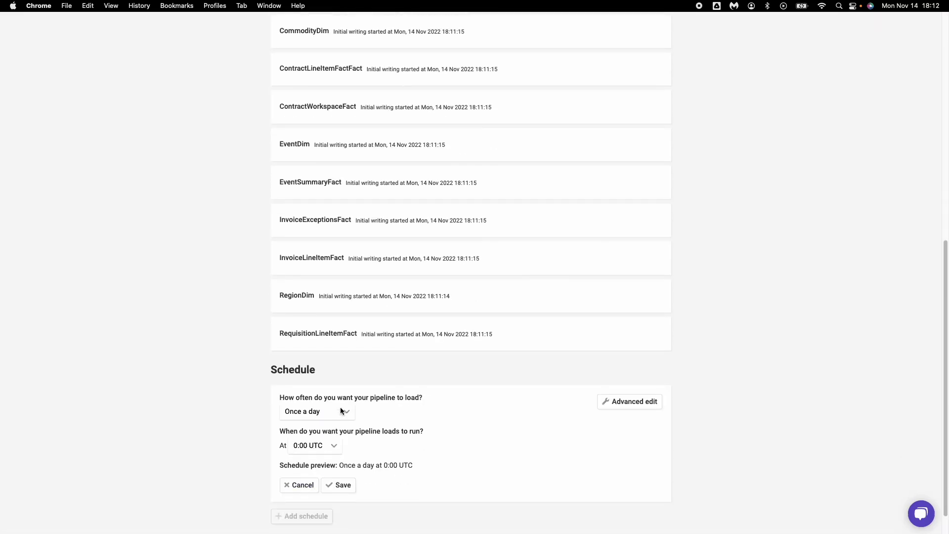
{"action": "left_click", "coordinate": [639, 405]}
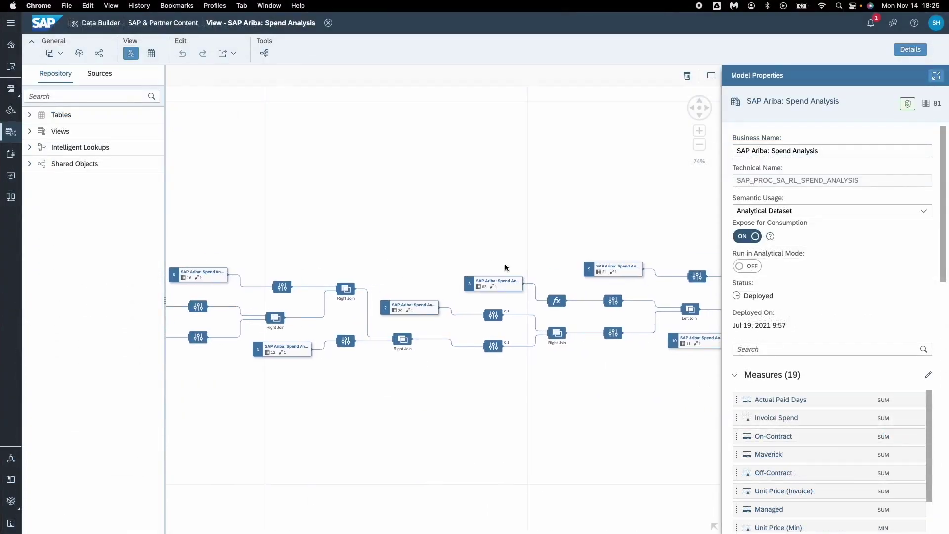
{"action": "scroll", "coordinate": [435, 261], "scroll_direction": "right", "scroll_amount": 5}
{"action": "scroll", "coordinate": [455, 303], "scroll_direction": "right", "scroll_amount": 1}
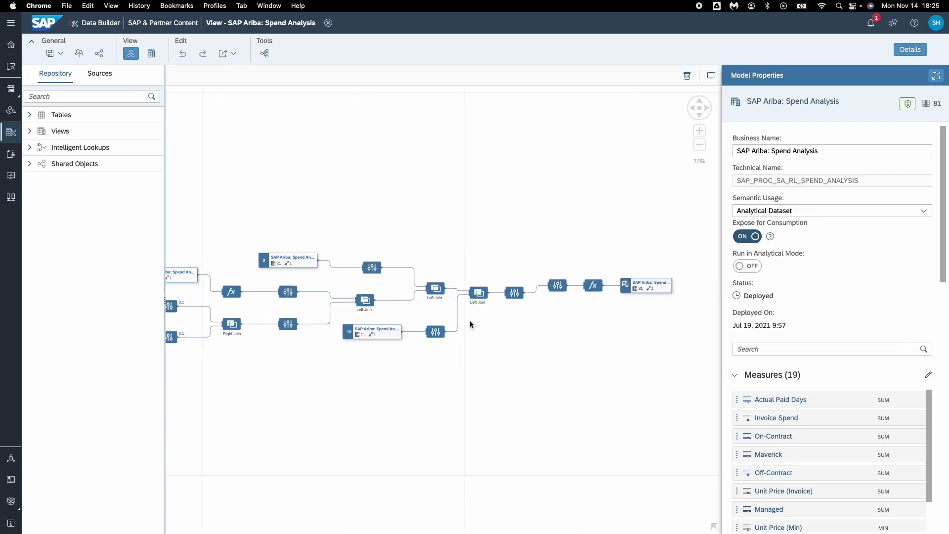
{"action": "scroll", "coordinate": [330, 260], "scroll_direction": "left", "scroll_amount": 5}
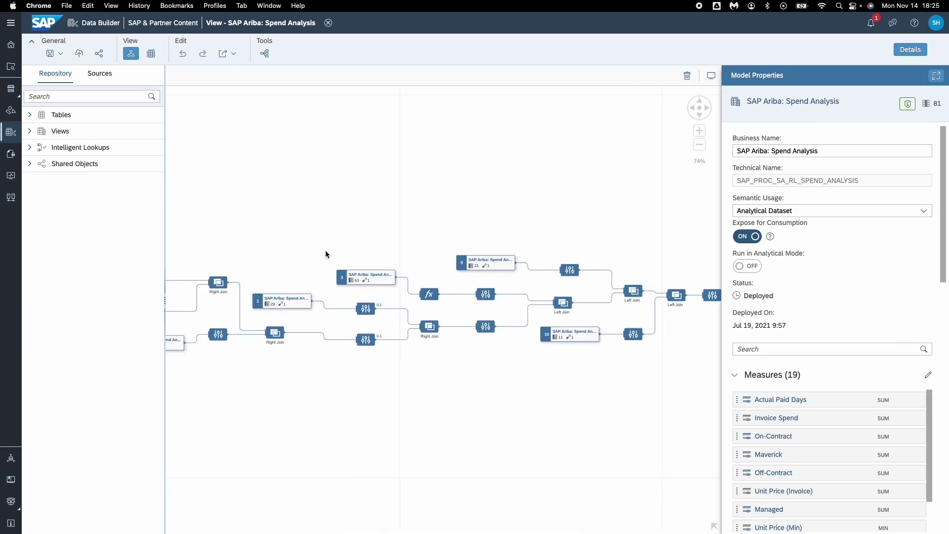
{"action": "scroll", "coordinate": [543, 237], "scroll_direction": "left", "scroll_amount": 5}
{"action": "scroll", "coordinate": [440, 237], "scroll_direction": "left", "scroll_amount": 5}
{"action": "scroll", "coordinate": [618, 193], "scroll_direction": "left", "scroll_amount": 3}
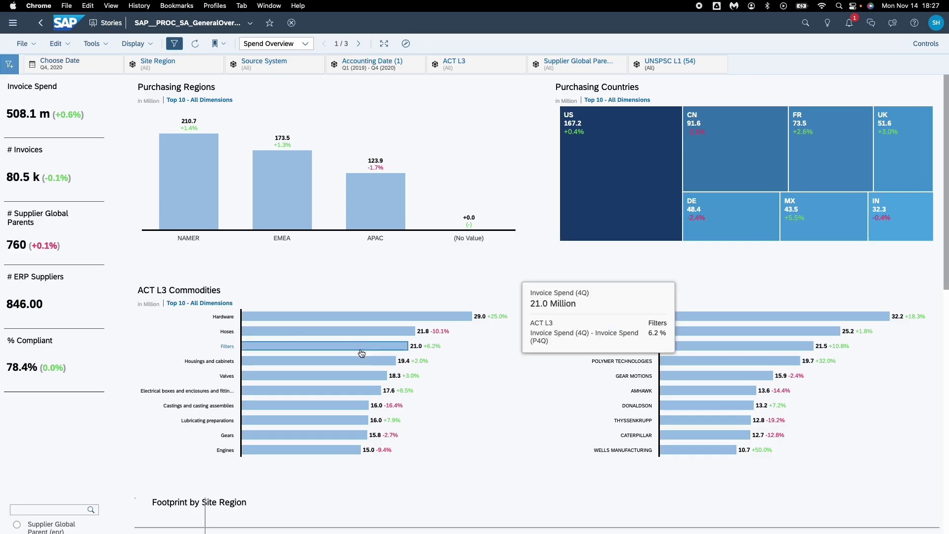
{"action": "scroll", "coordinate": [374, 382], "scroll_direction": "down", "scroll_amount": 1}
{"action": "scroll", "coordinate": [374, 382], "scroll_direction": "up", "scroll_amount": 1}
{"action": "scroll", "coordinate": [371, 374], "scroll_direction": "down", "scroll_amount": 1}
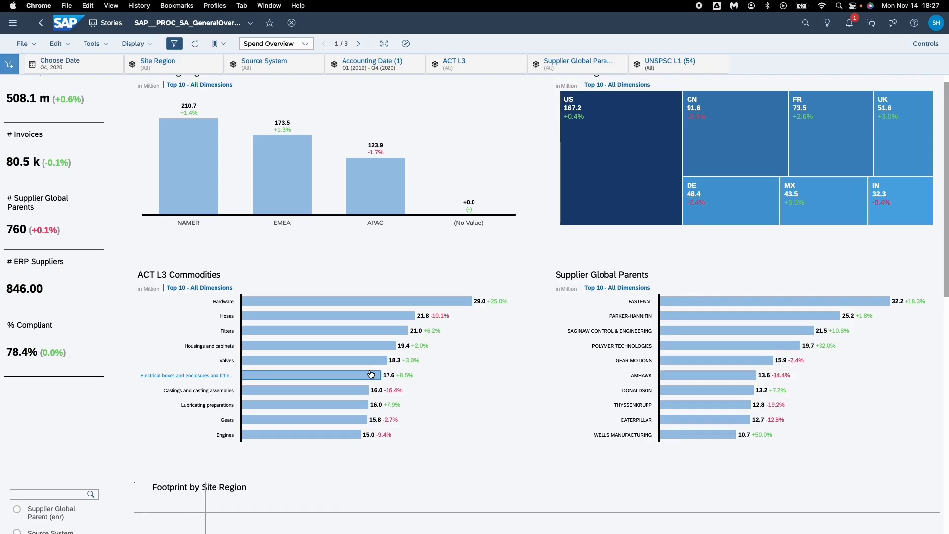
Filter the Spend Overview to US spend (167.2 m), then restore the 508.1 m totals
{"action": "left_click", "coordinate": [582, 183]}
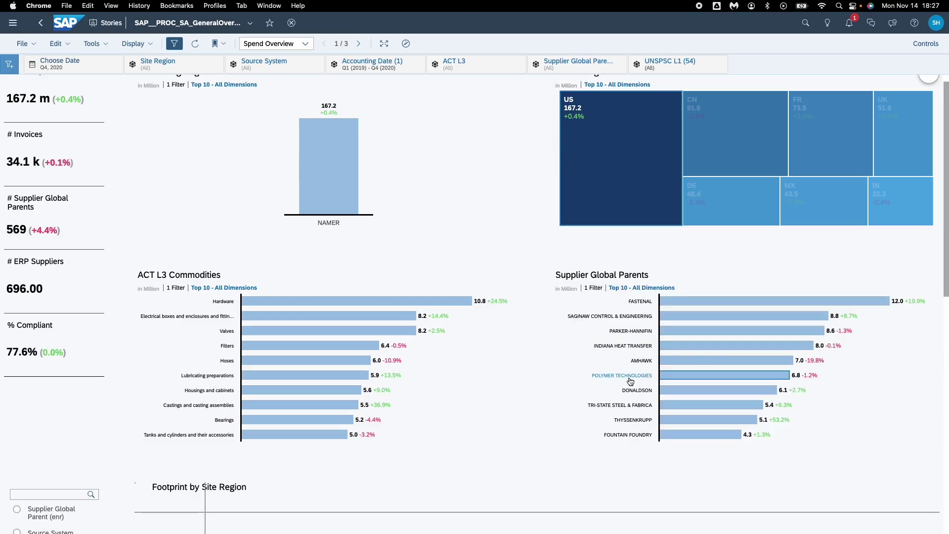
{"action": "scroll", "coordinate": [630, 382], "scroll_direction": "down", "scroll_amount": 2}
{"action": "scroll", "coordinate": [630, 381], "scroll_direction": "down", "scroll_amount": 3}
{"action": "scroll", "coordinate": [630, 380], "scroll_direction": "down", "scroll_amount": 1}
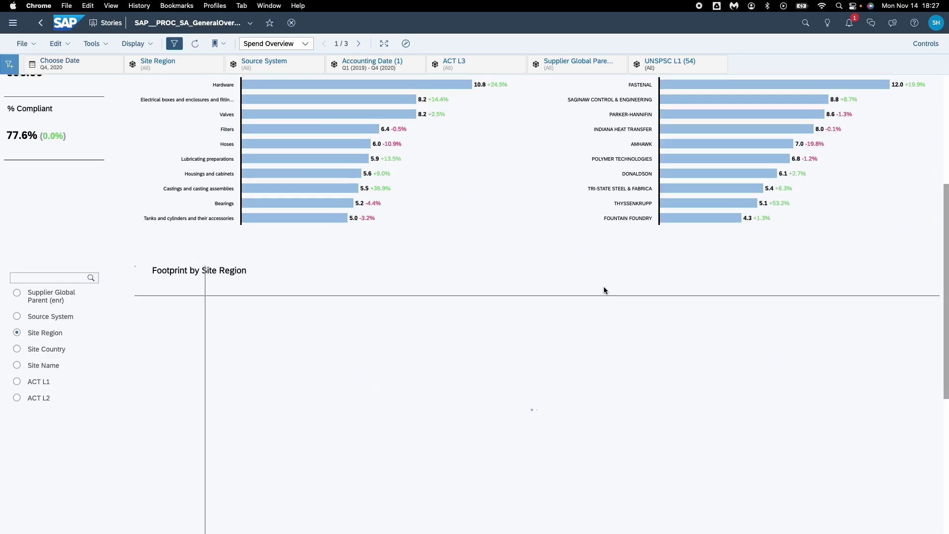
{"action": "scroll", "coordinate": [604, 286], "scroll_direction": "up", "scroll_amount": 3}
{"action": "left_click", "coordinate": [634, 166]}
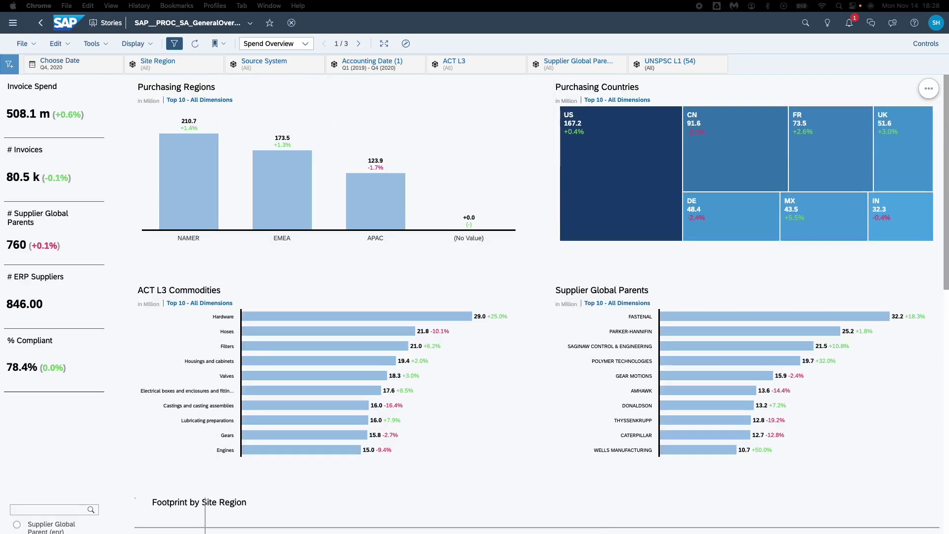